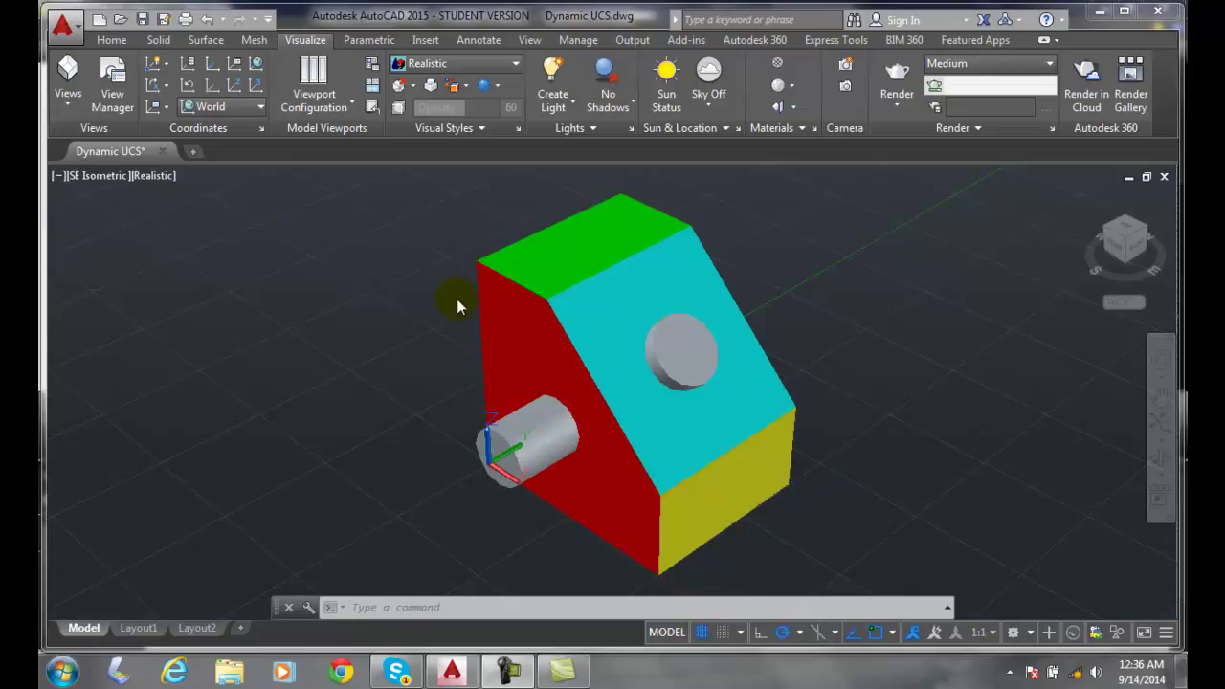
Step: Start a new viewport configuration named 'Three Conceptual'
click(57, 178)
mouse_move(134, 216)
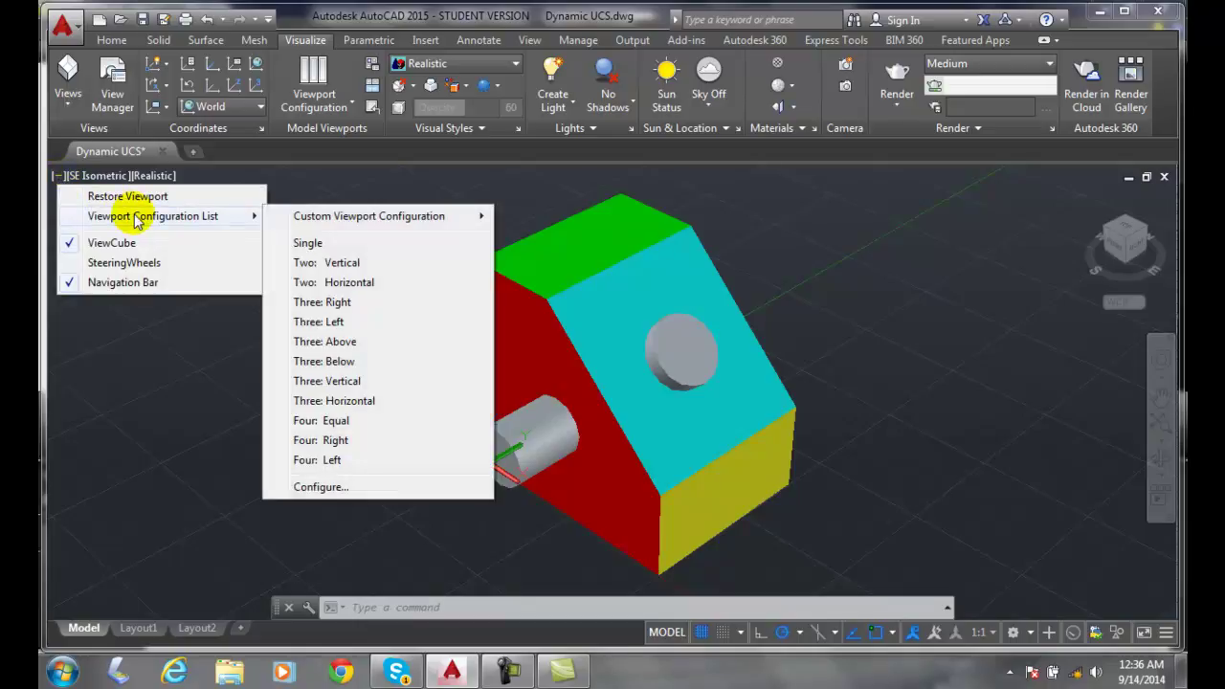
click(336, 489)
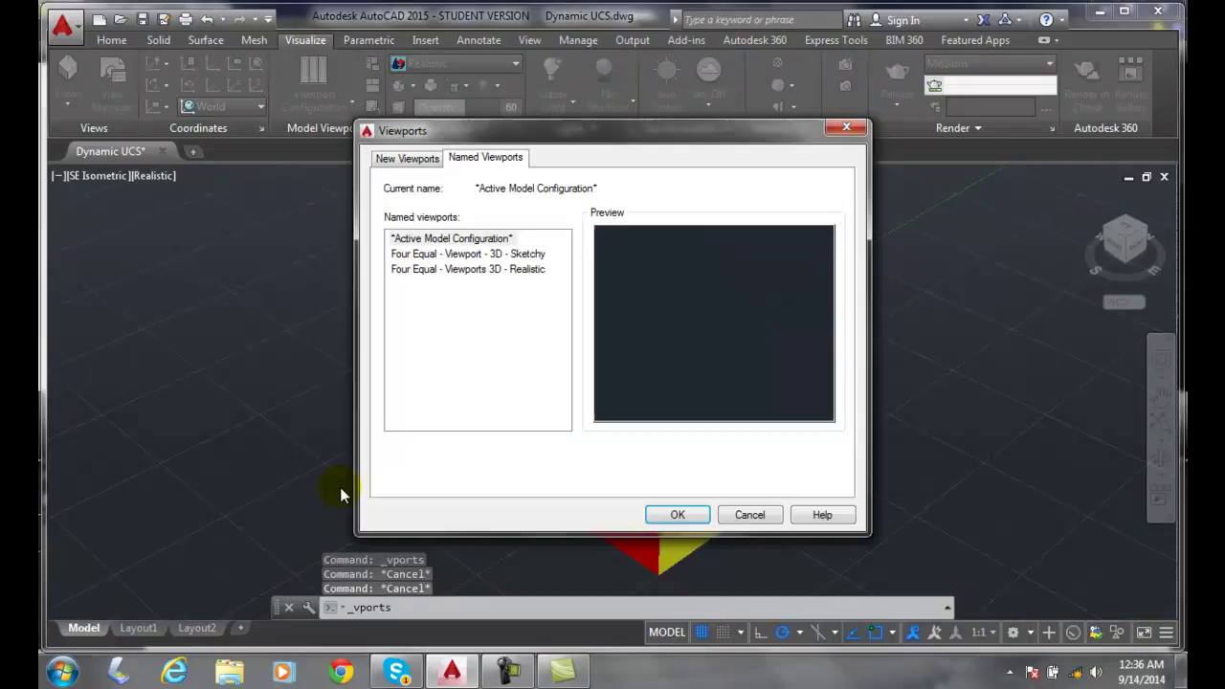
click(407, 158)
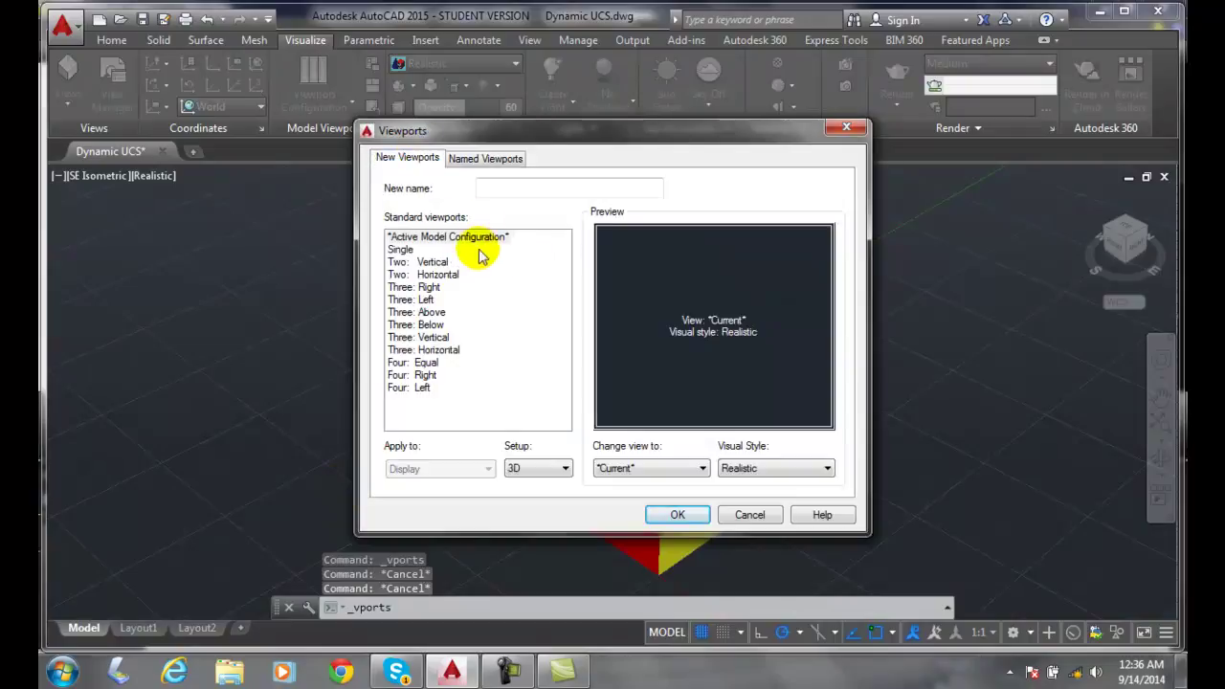
click(490, 187)
text(Three Conceptual)
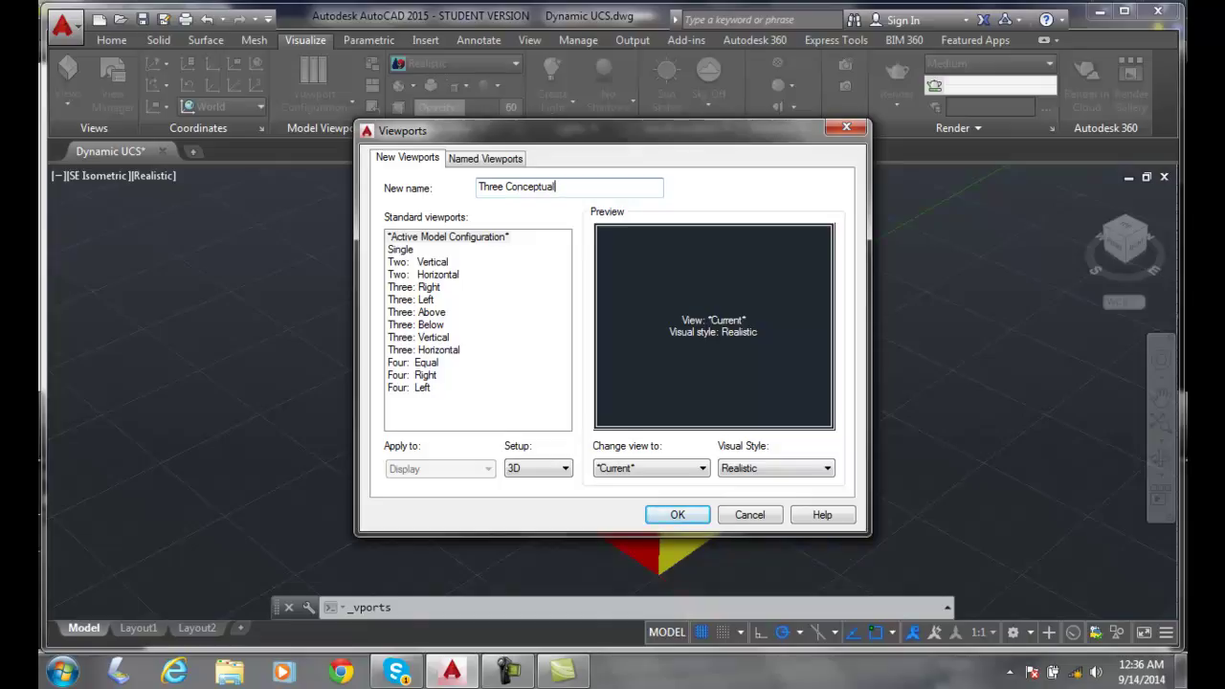
Step: Use the Three: Right layout with the Top viewport in Conceptual style and apply it
click(428, 338)
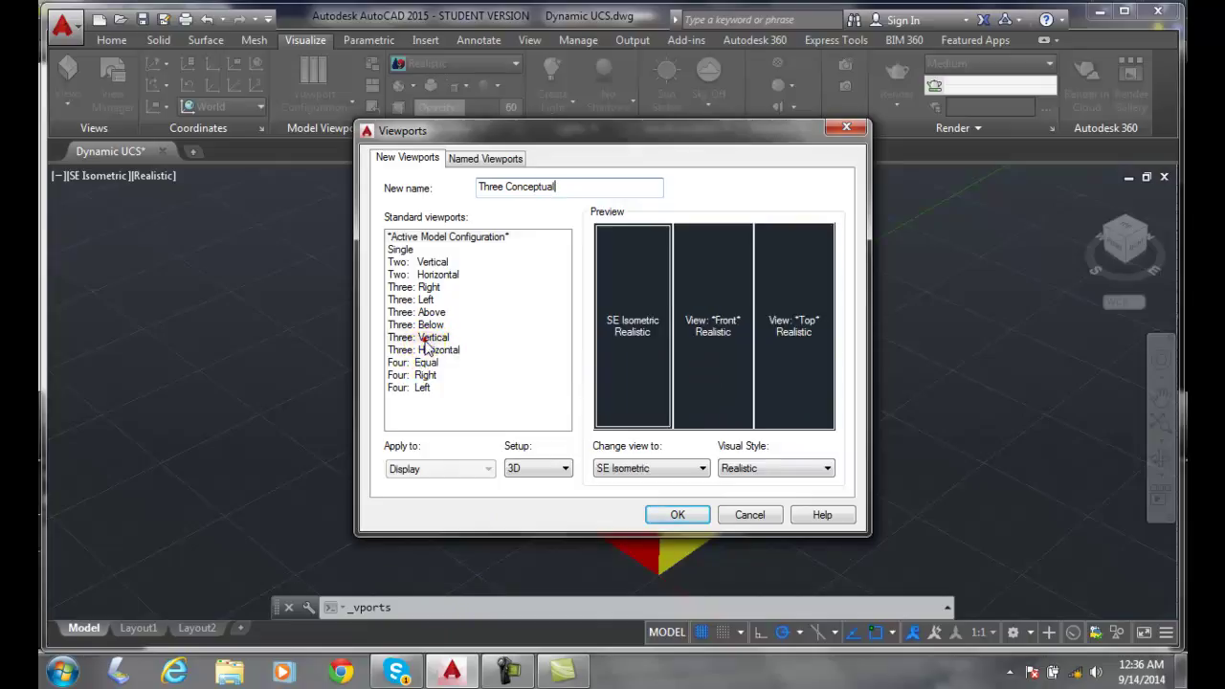
click(428, 287)
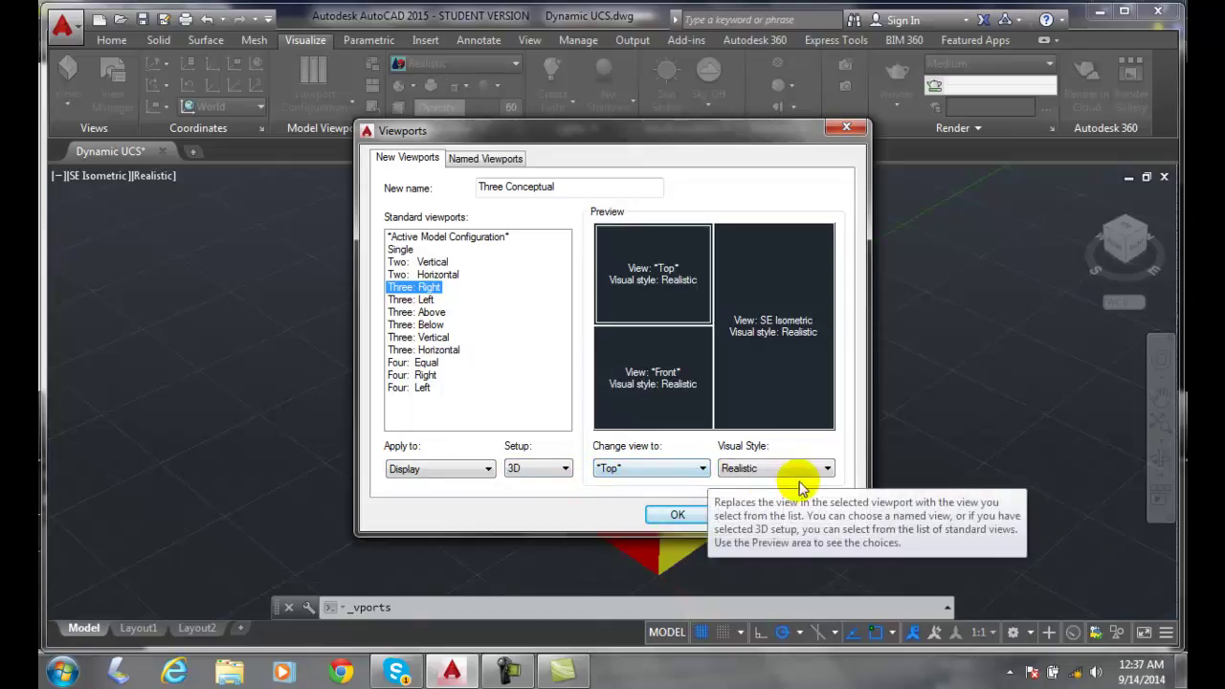
click(826, 470)
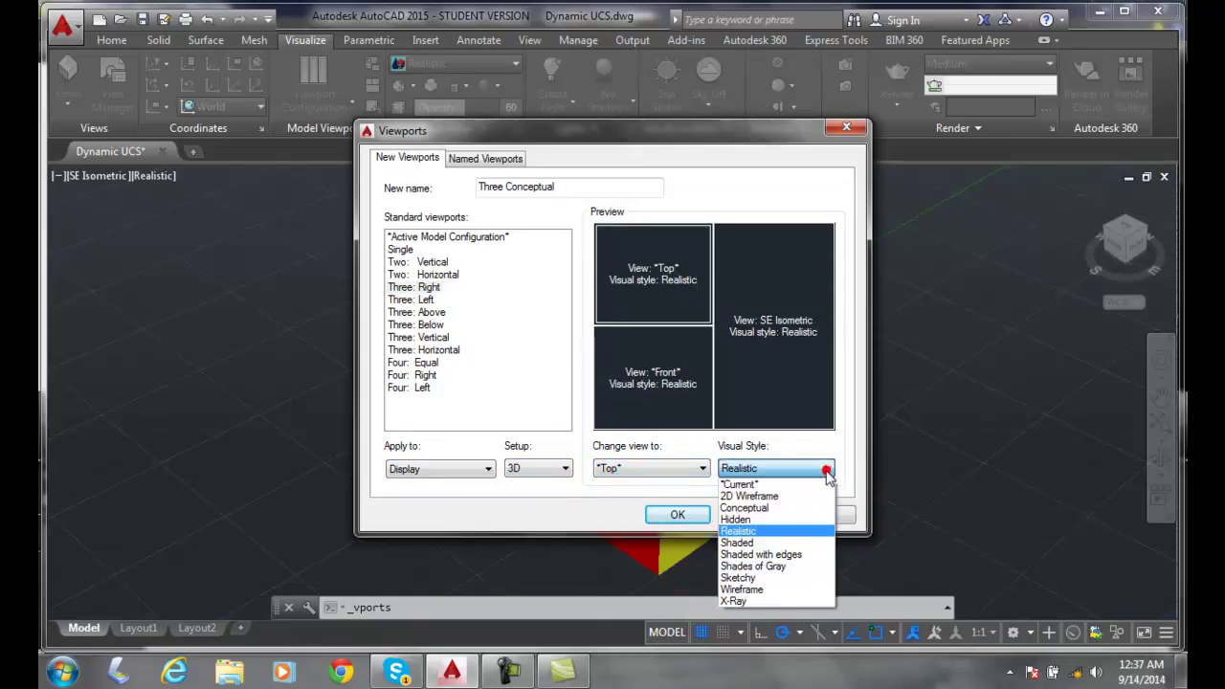
click(766, 508)
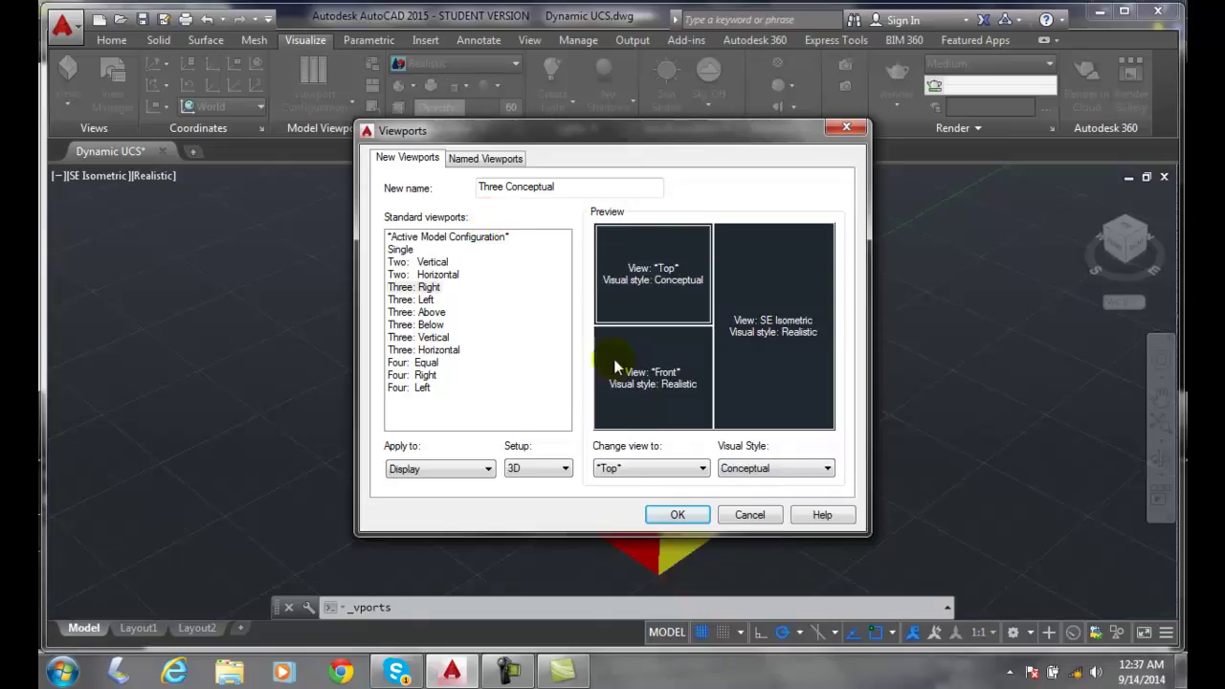
click(677, 515)
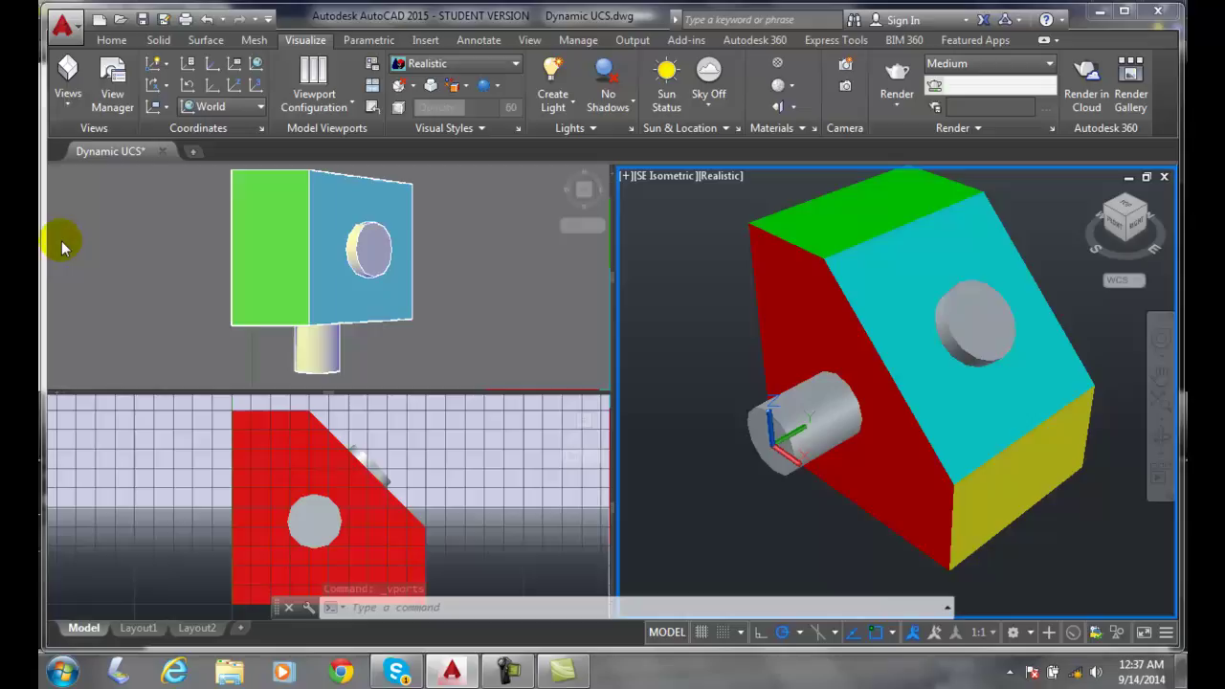
Step: Split the SE Isometric viewport into a Three: Right layout applied to the current viewport only
click(624, 178)
mouse_move(678, 226)
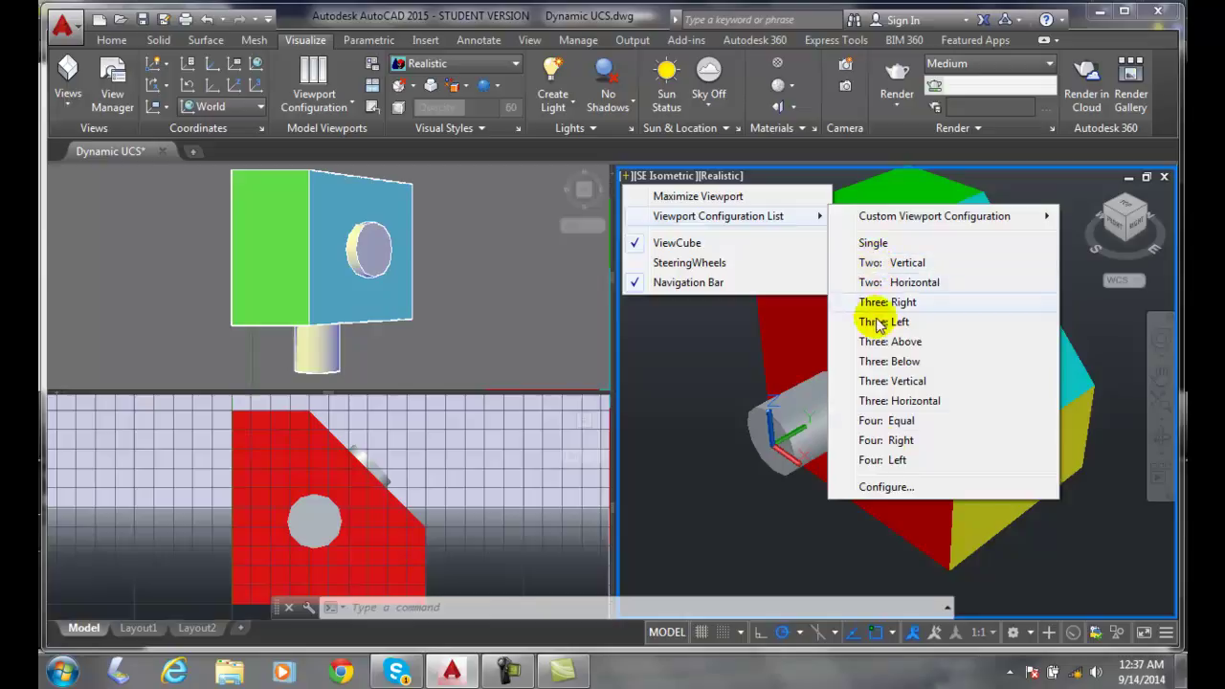
click(885, 487)
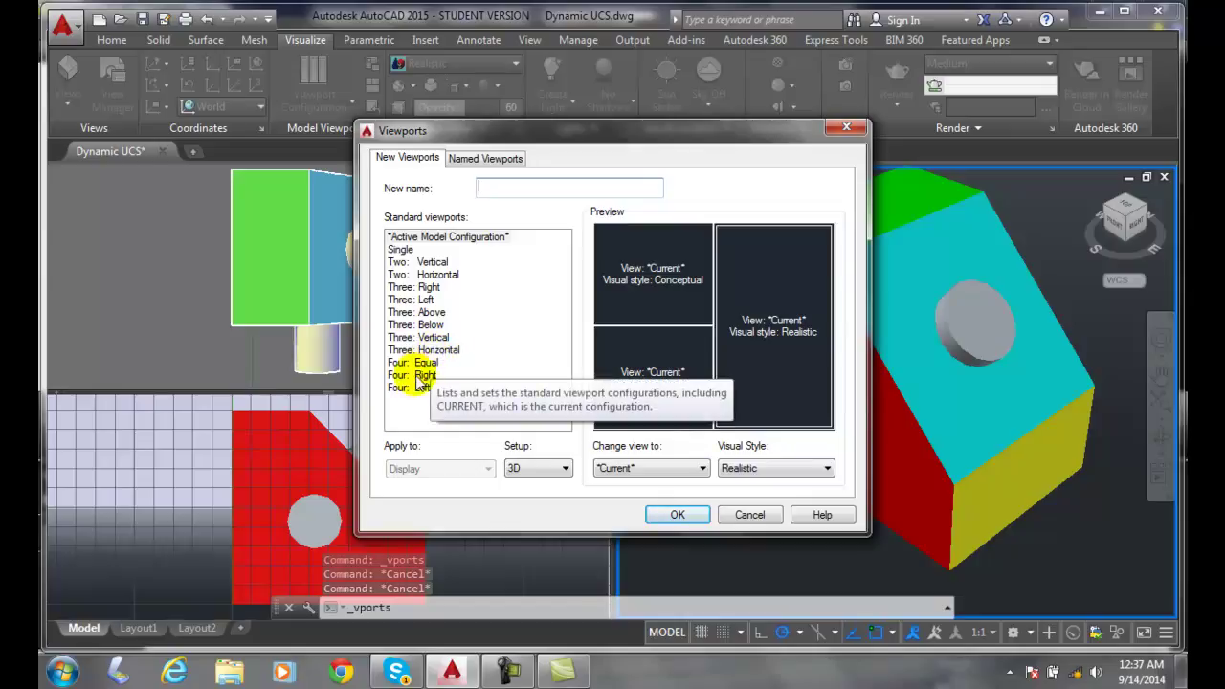
click(416, 292)
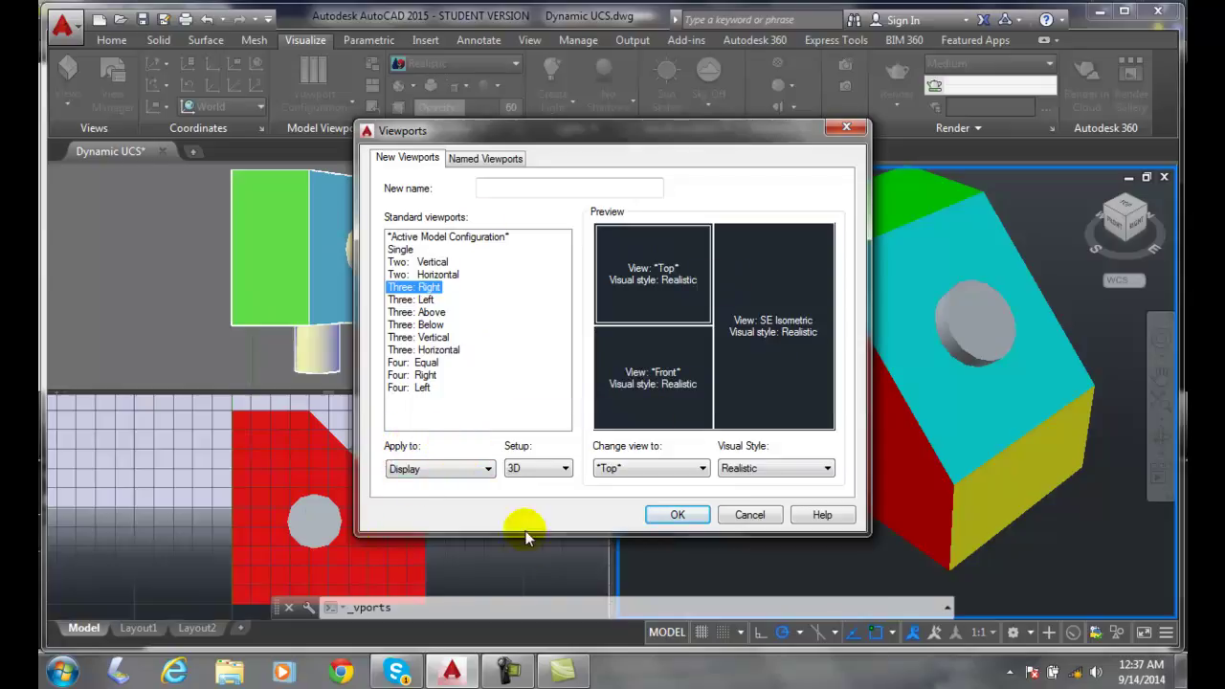
click(483, 468)
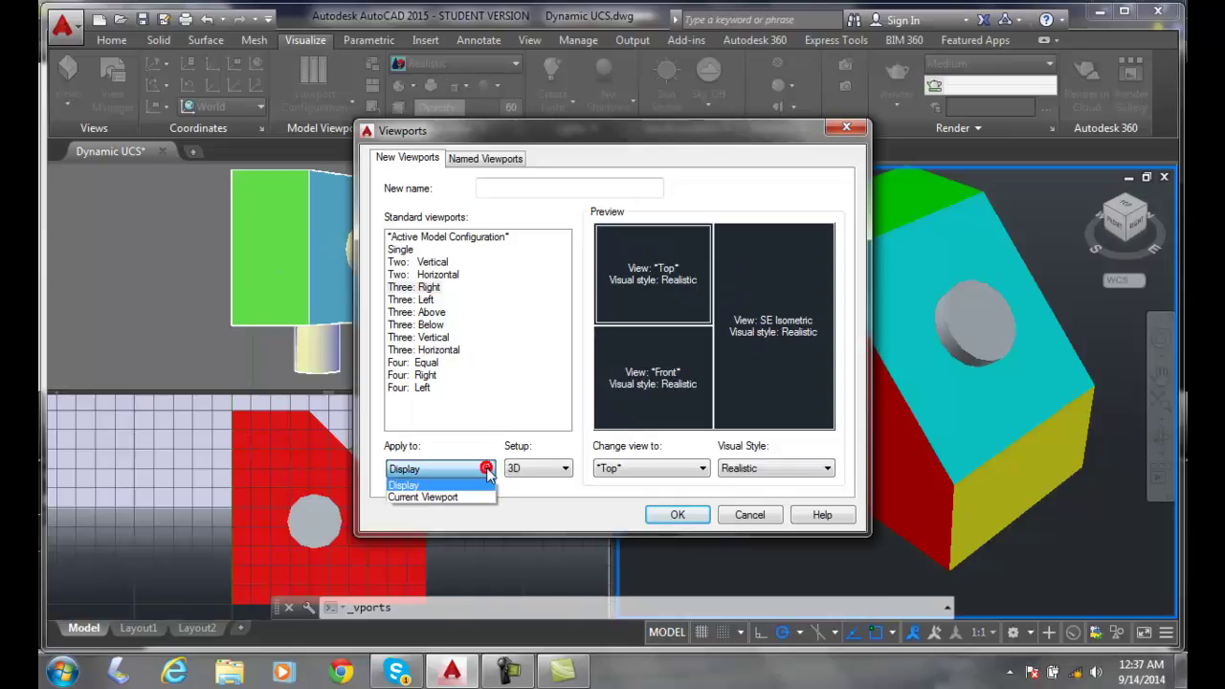
click(428, 497)
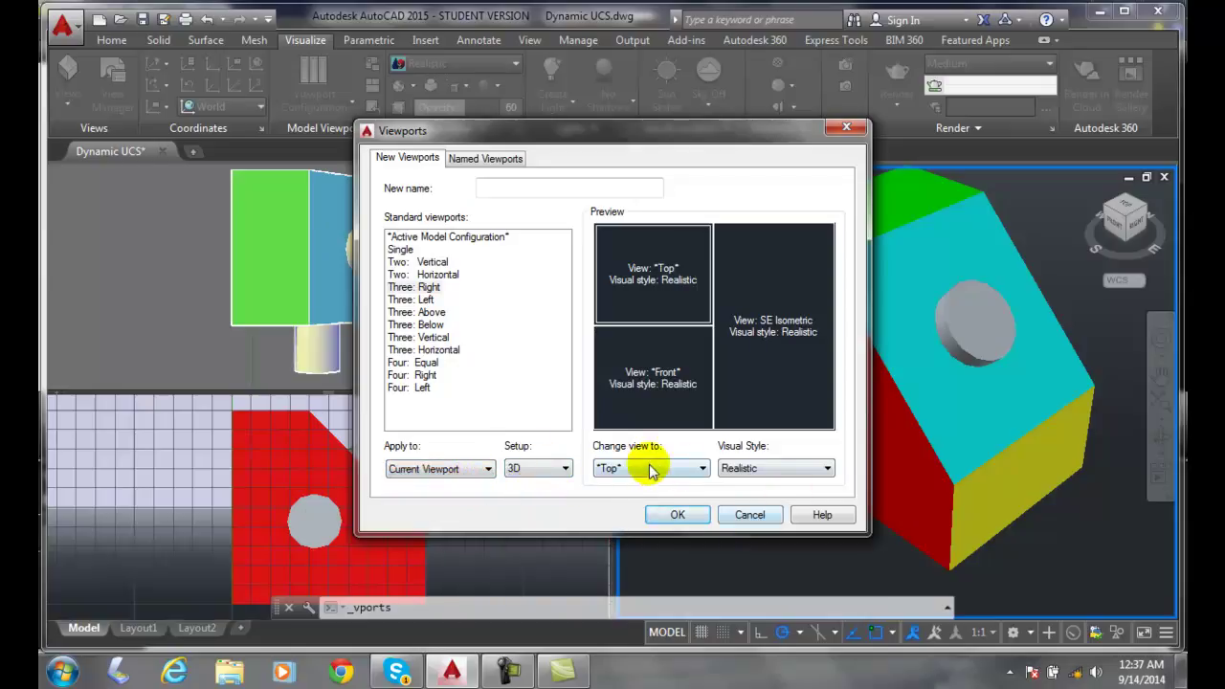
click(678, 517)
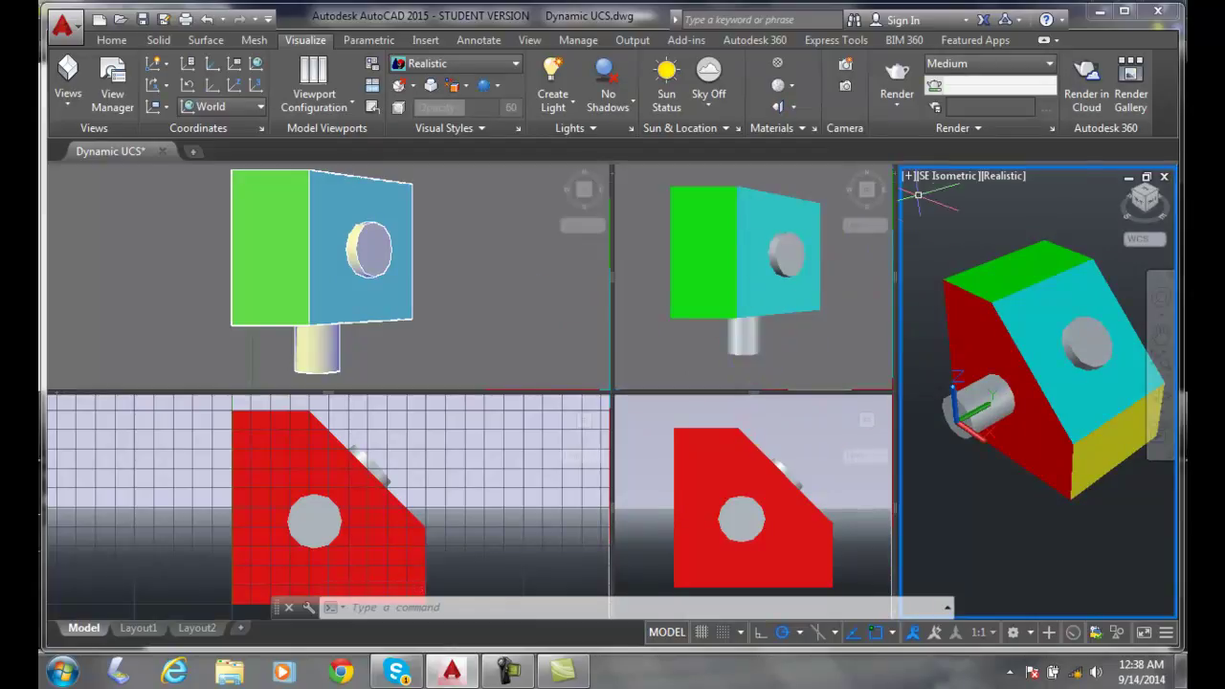
Step: Choose the Three: Right layout, applied to the whole Display with 3D setup
click(908, 176)
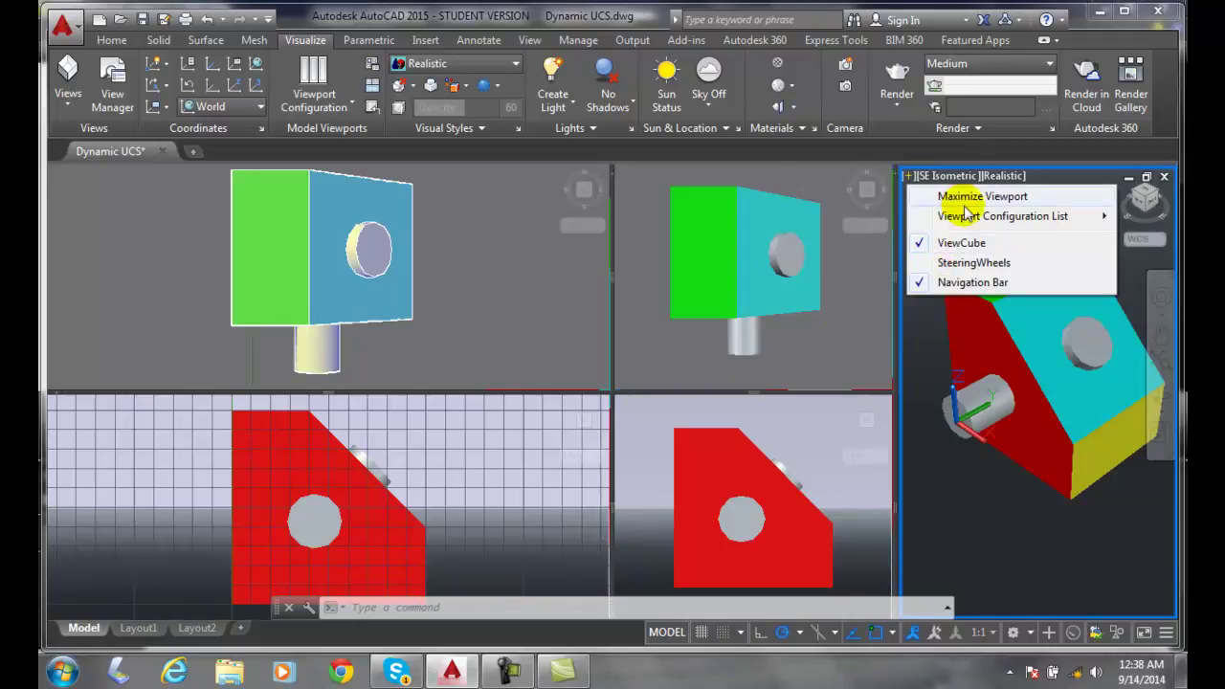
mouse_move(976, 217)
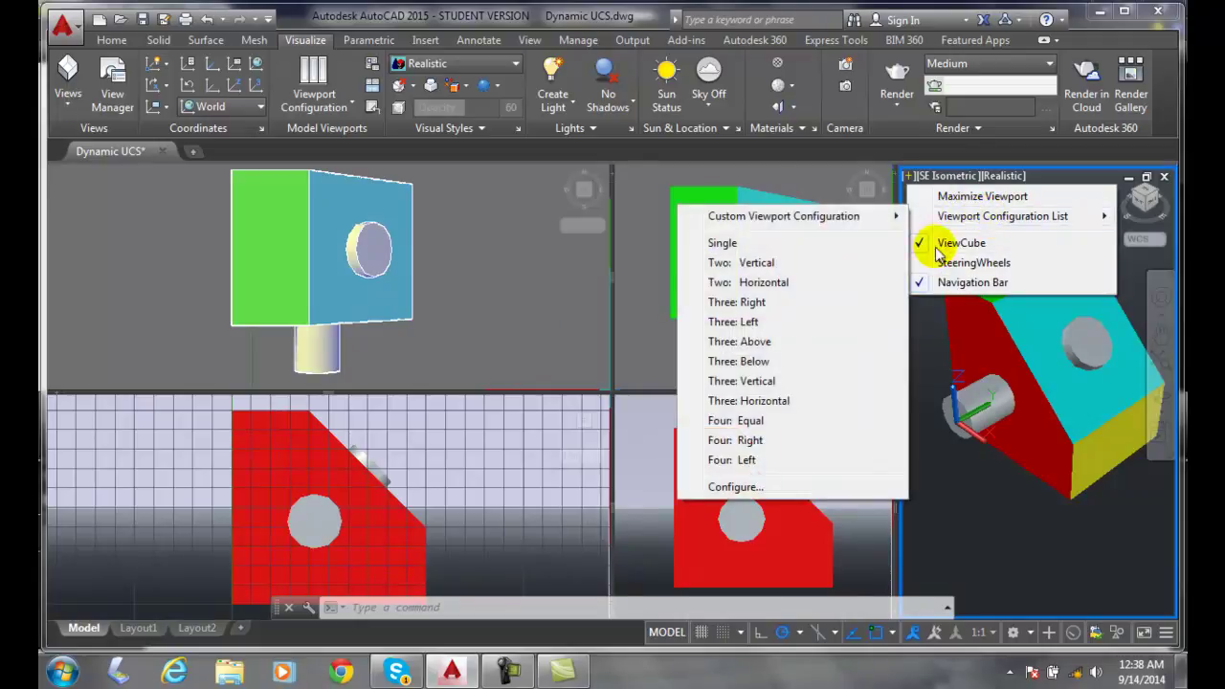
click(734, 488)
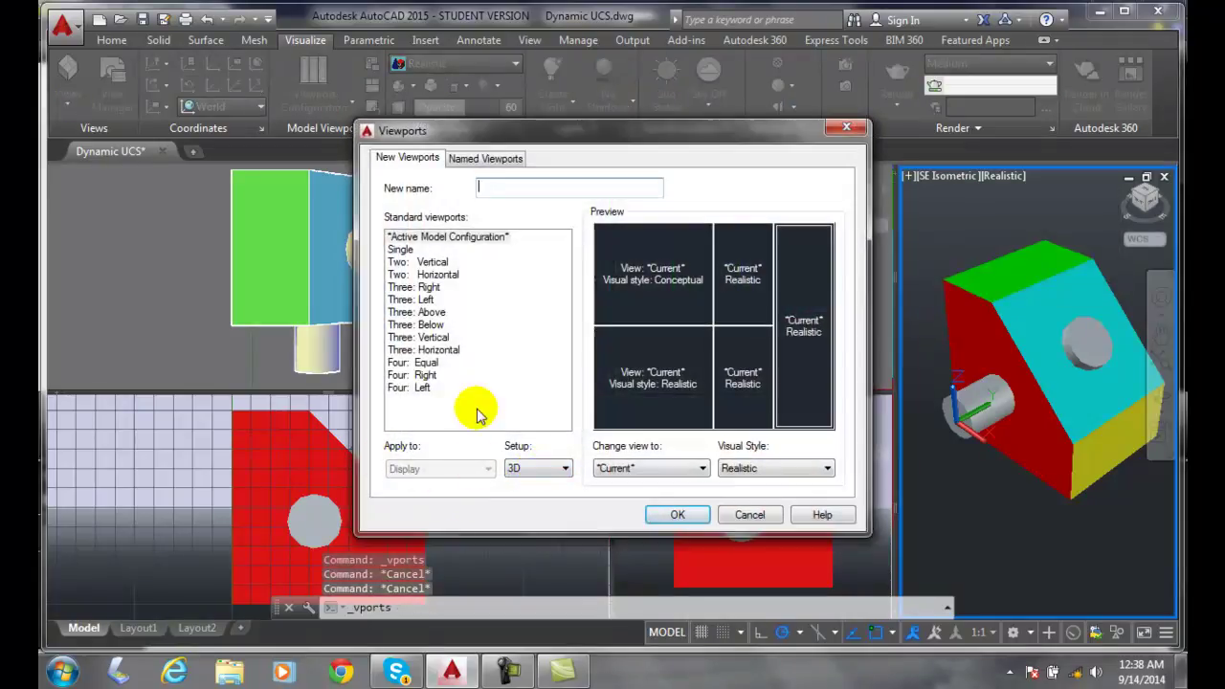
click(426, 302)
click(426, 287)
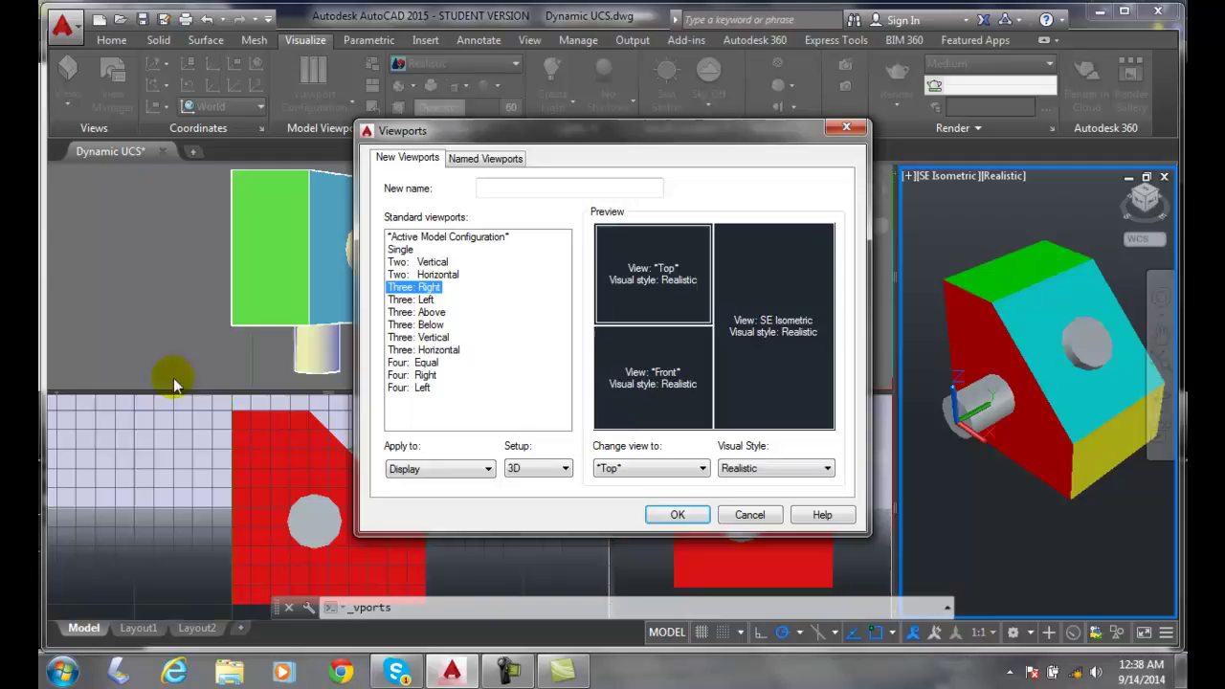
click(488, 469)
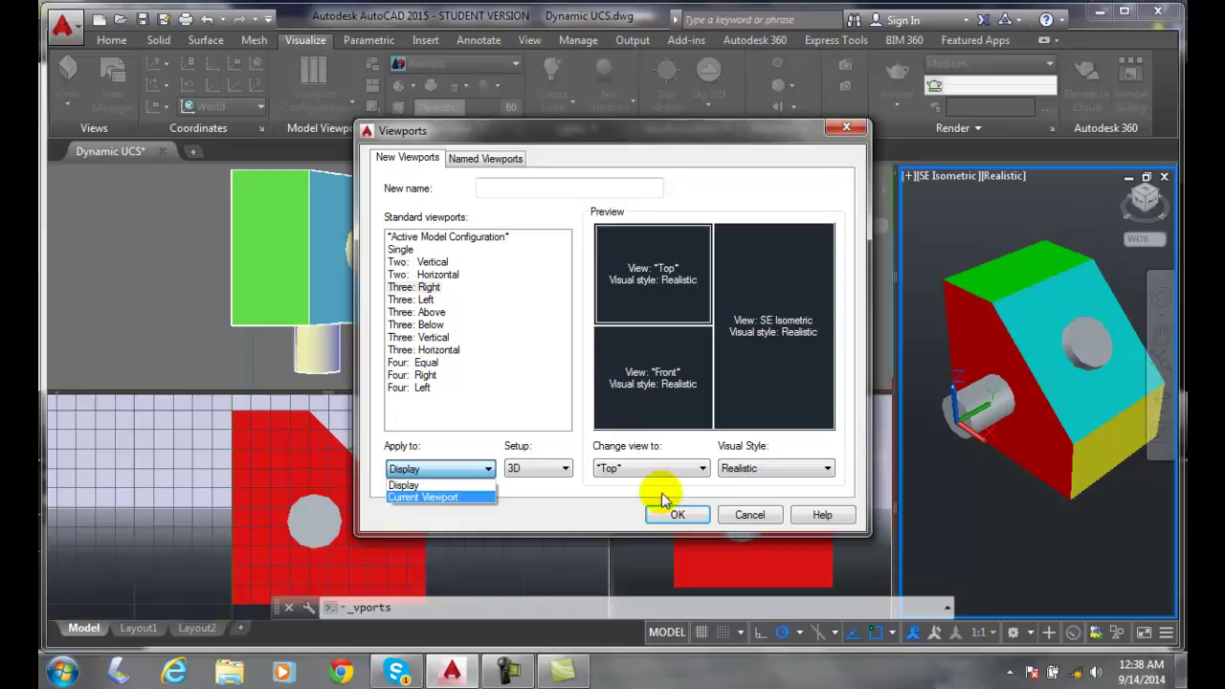
click(528, 503)
click(565, 469)
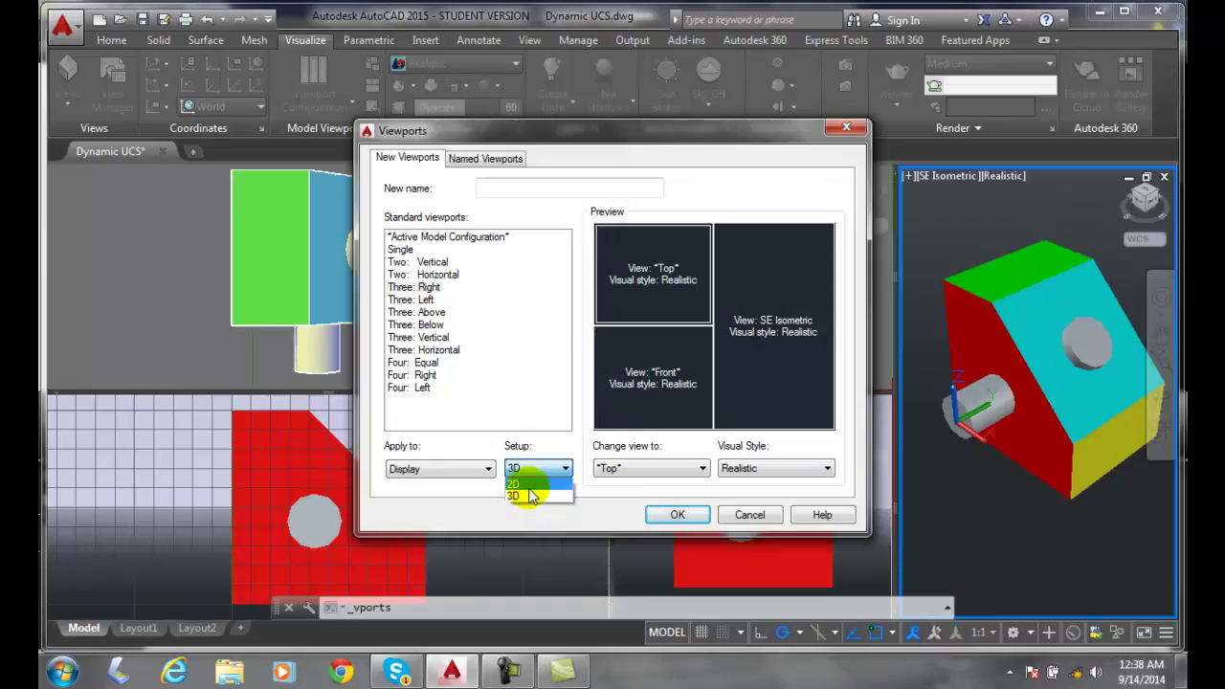
click(620, 504)
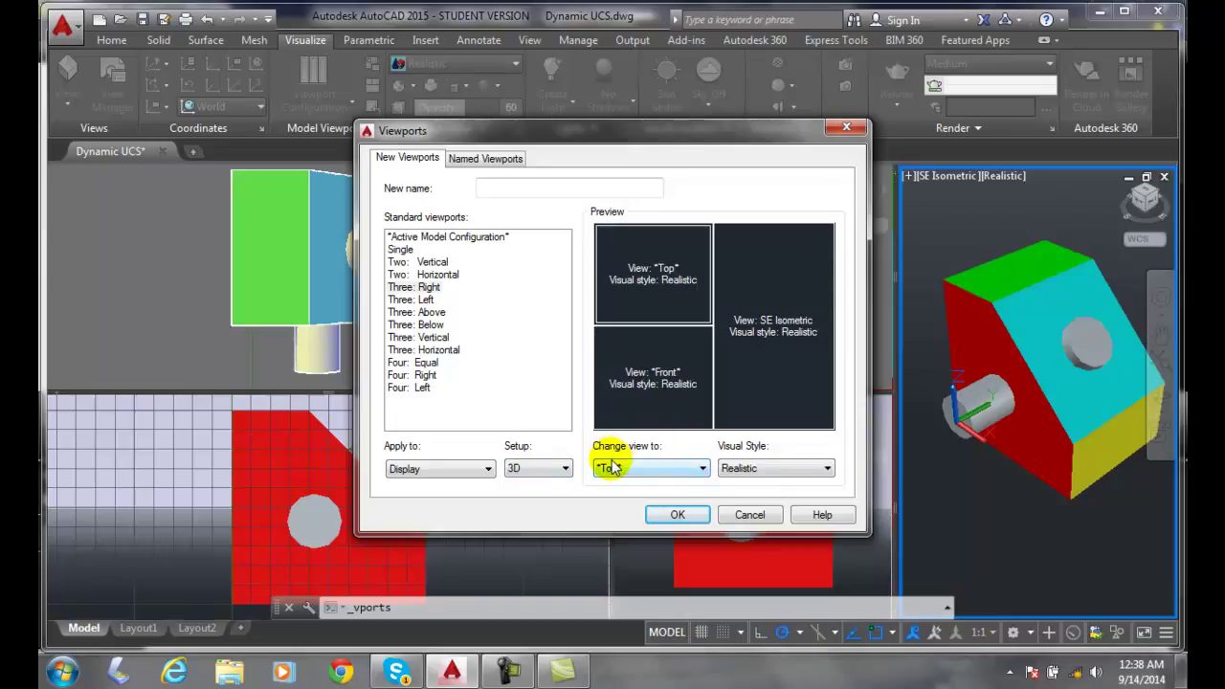
Step: Keep the current view in the top-left viewport, render it in X-Ray, and apply the layout
click(703, 470)
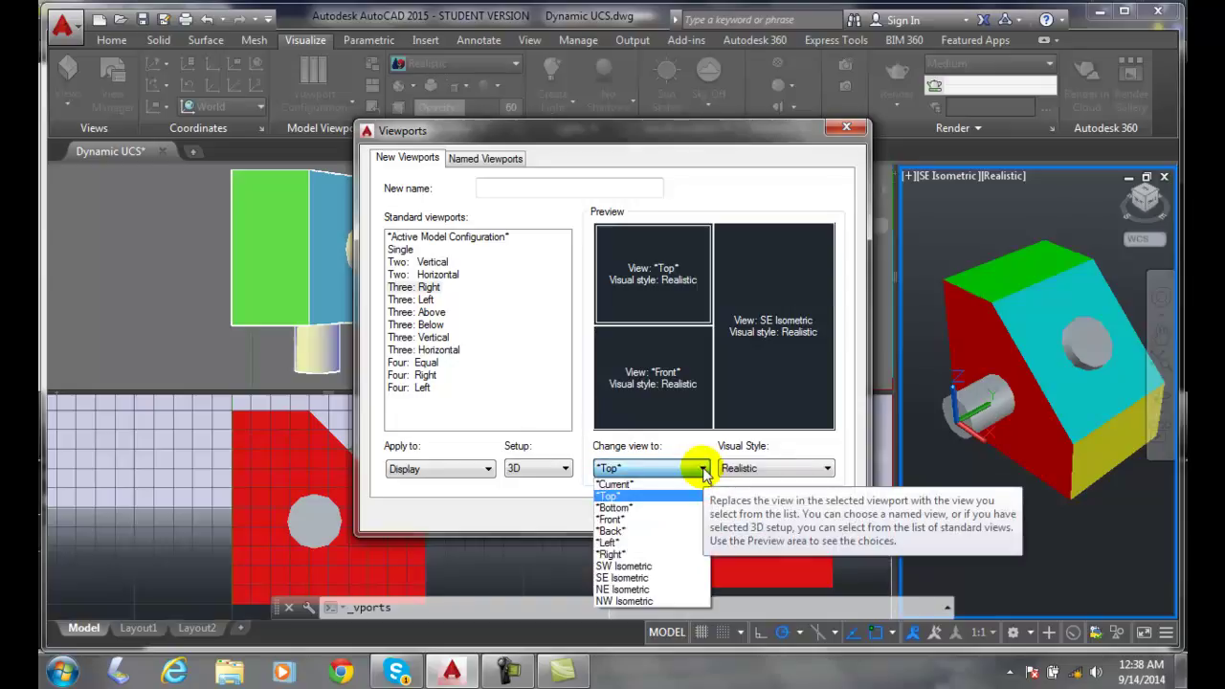
click(620, 484)
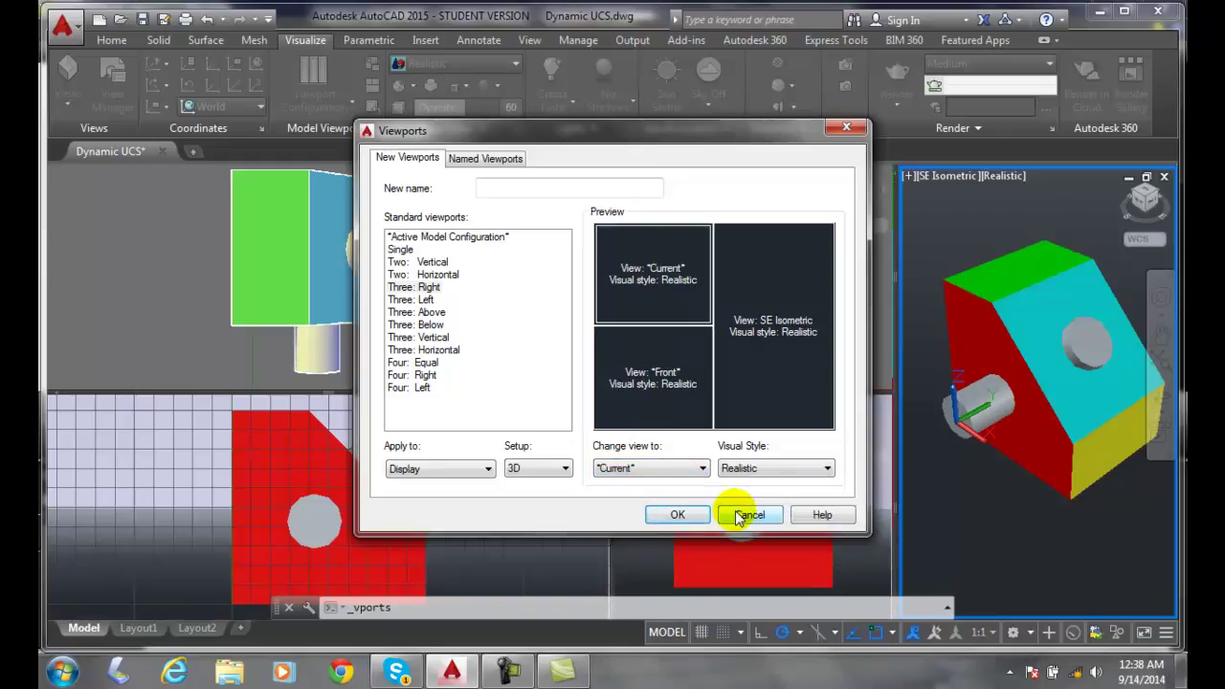
click(828, 469)
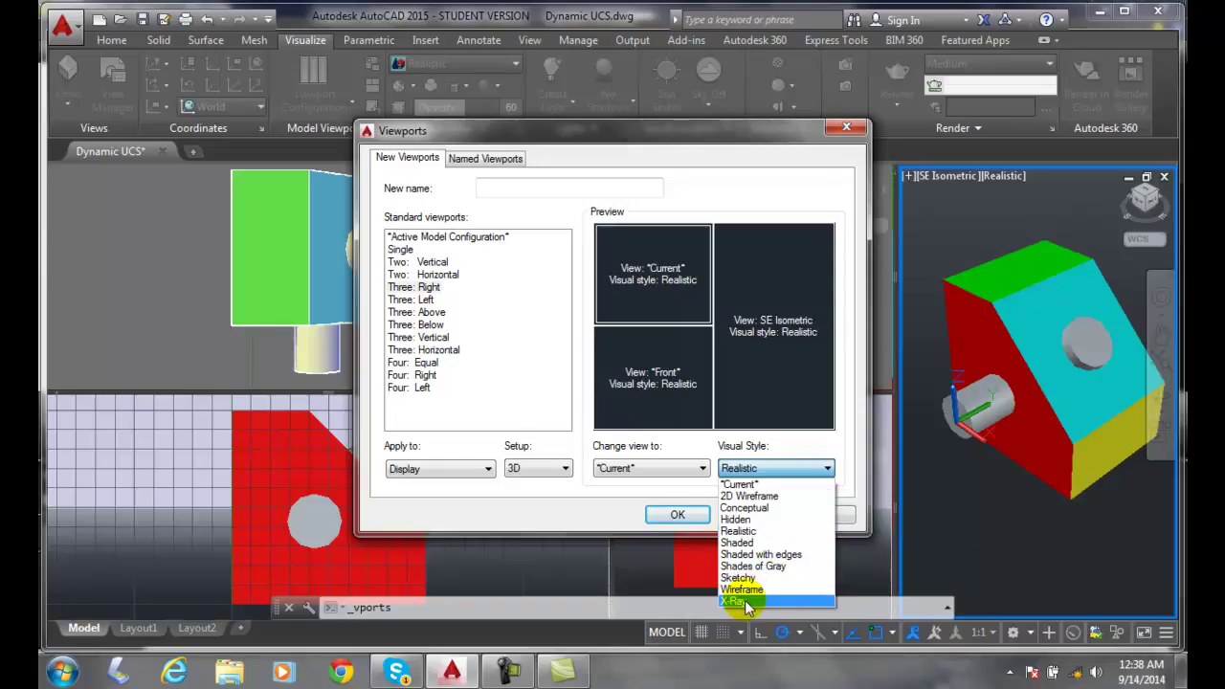
click(746, 603)
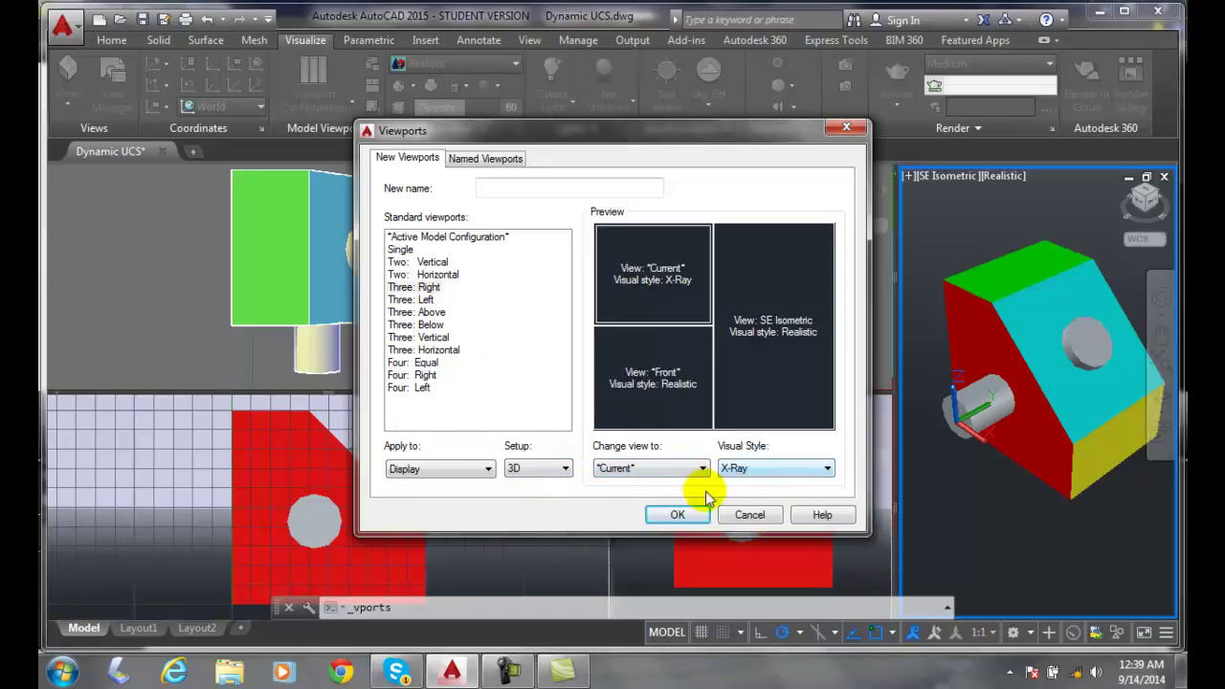
click(677, 515)
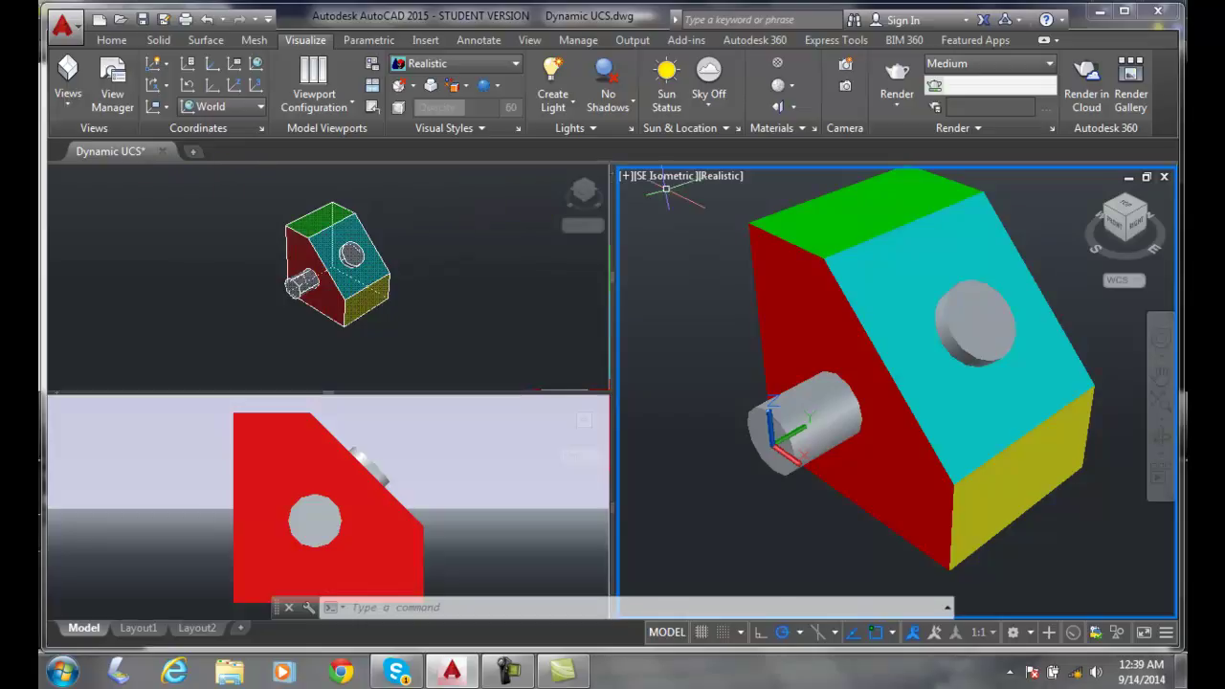
Step: Switch to the Four: Equal viewport layout applied to the whole display
click(627, 177)
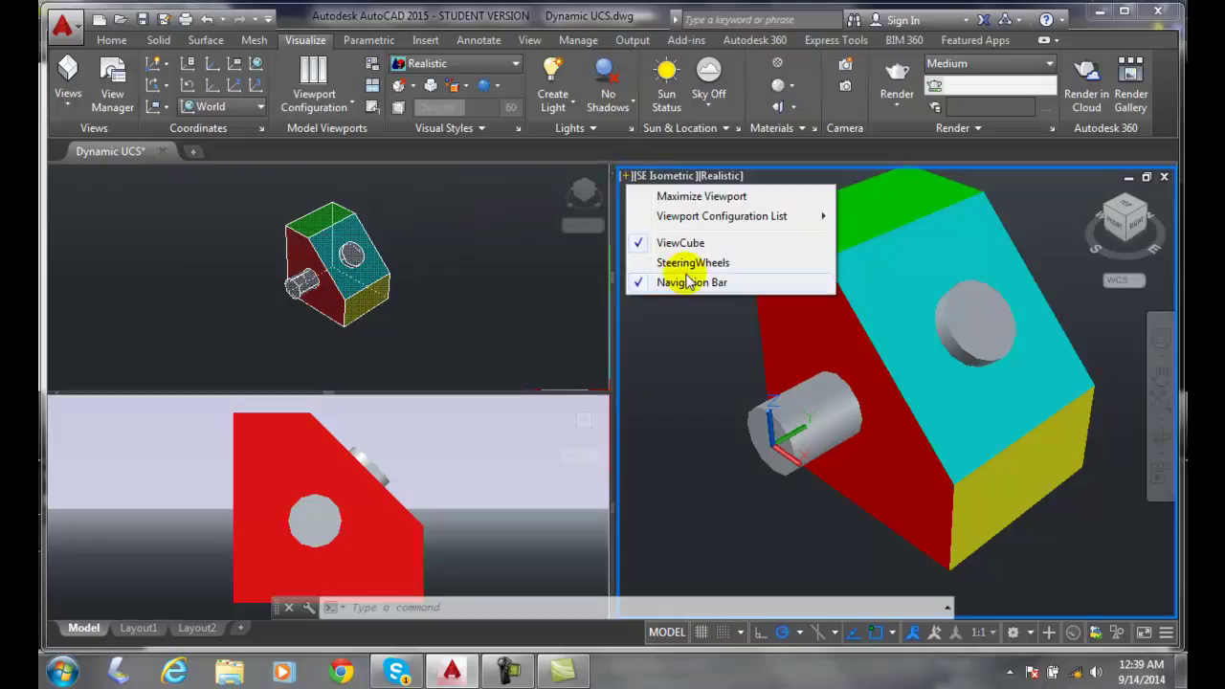
mouse_move(733, 225)
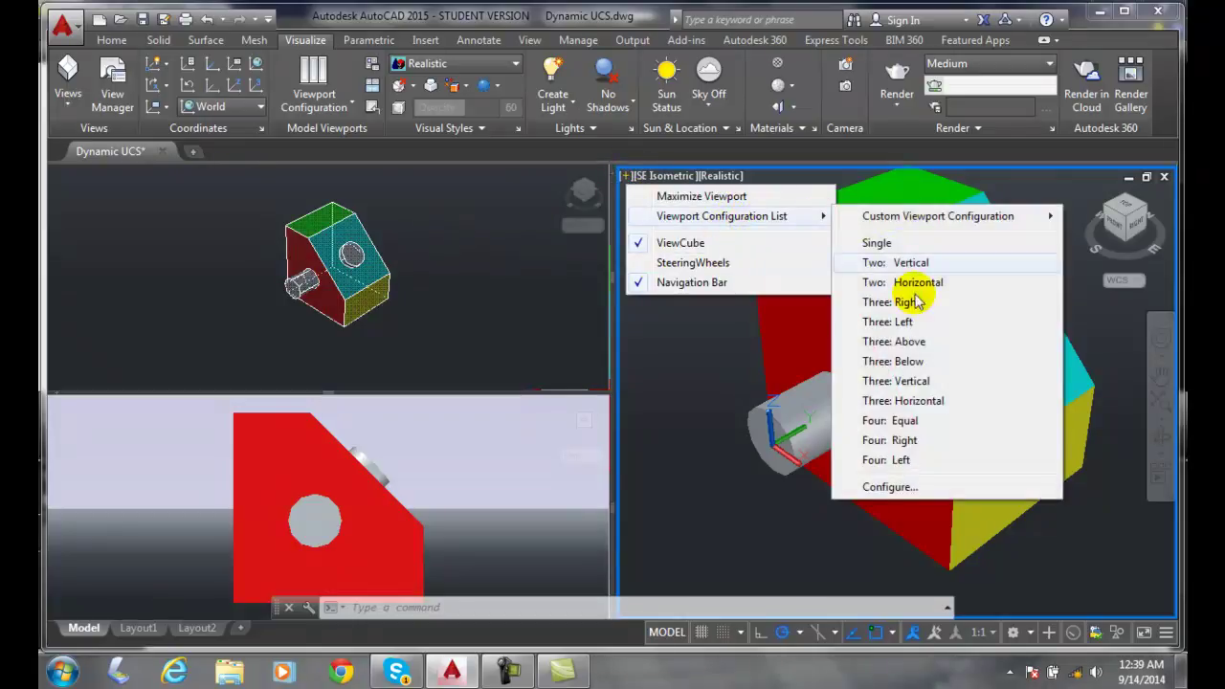
click(881, 486)
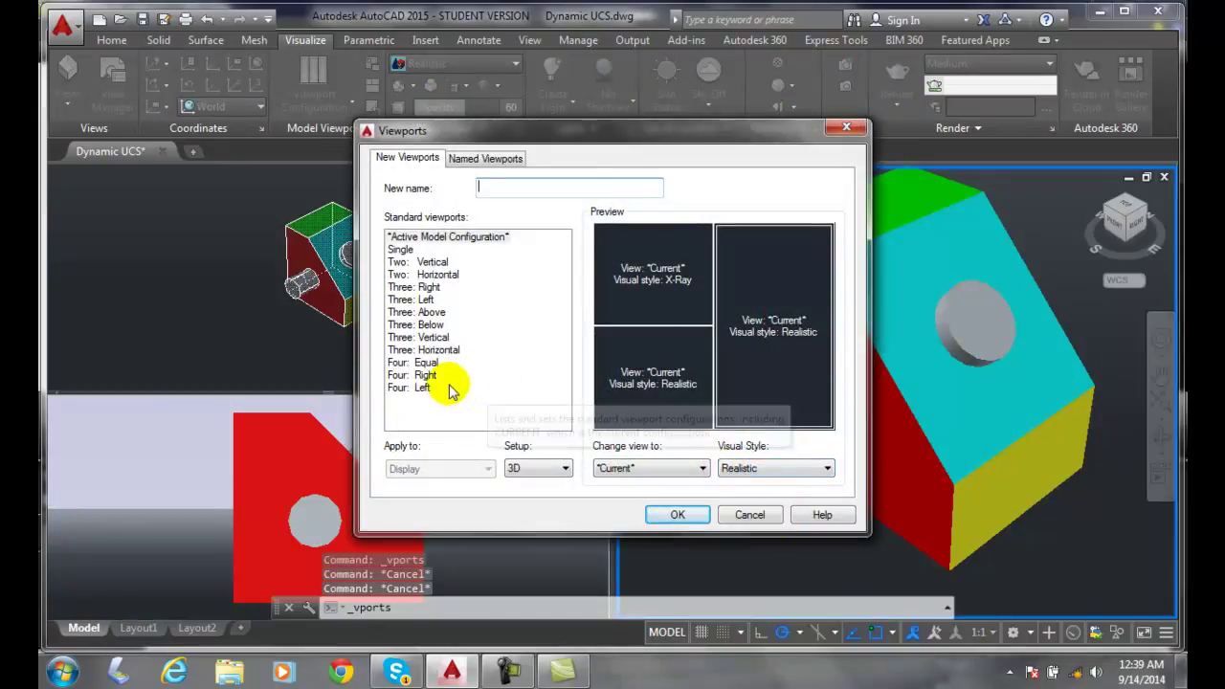
click(426, 363)
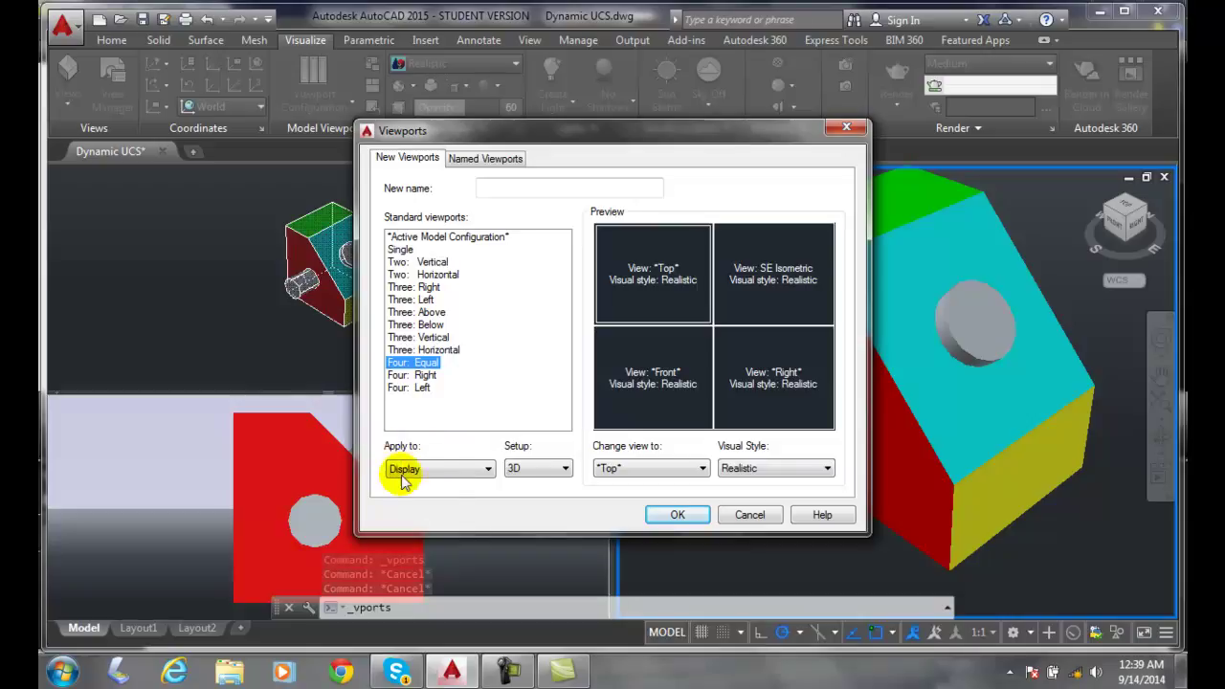
click(486, 469)
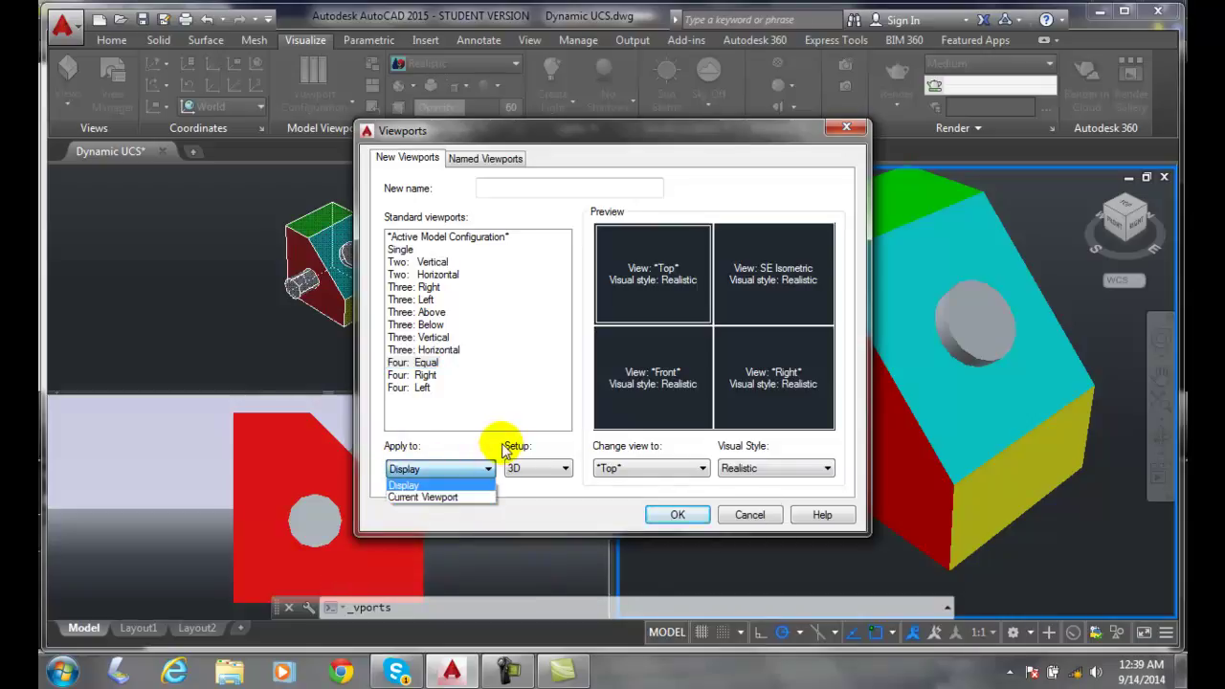
click(500, 447)
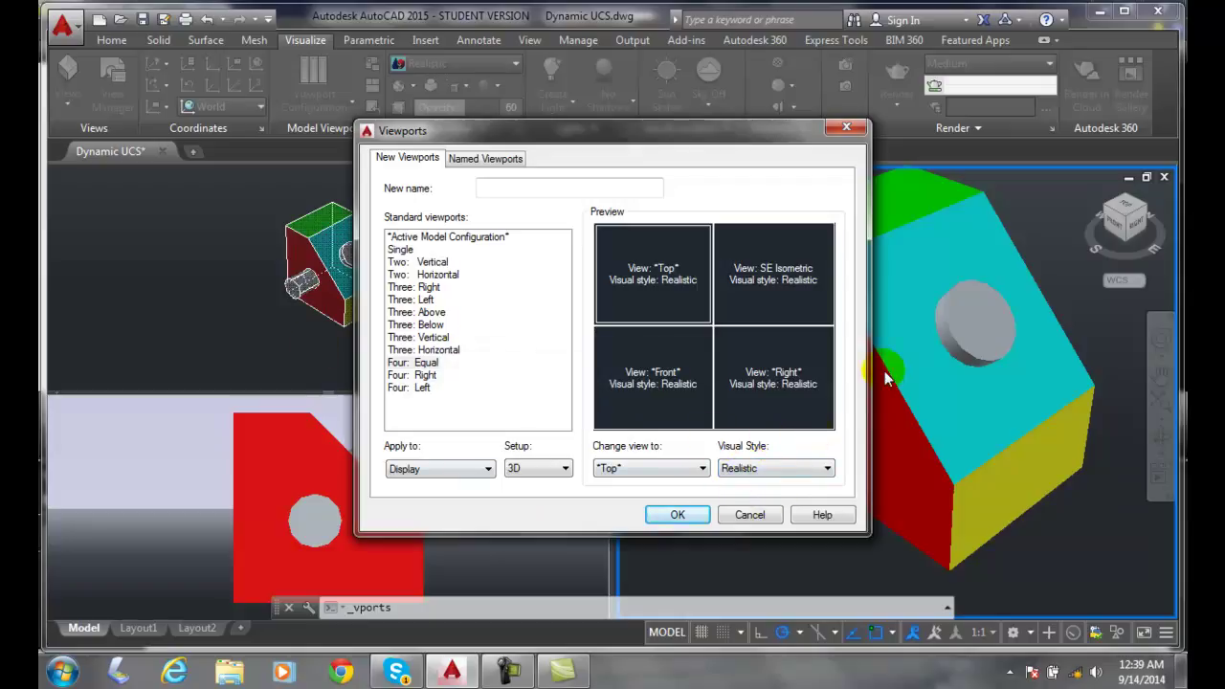
click(676, 515)
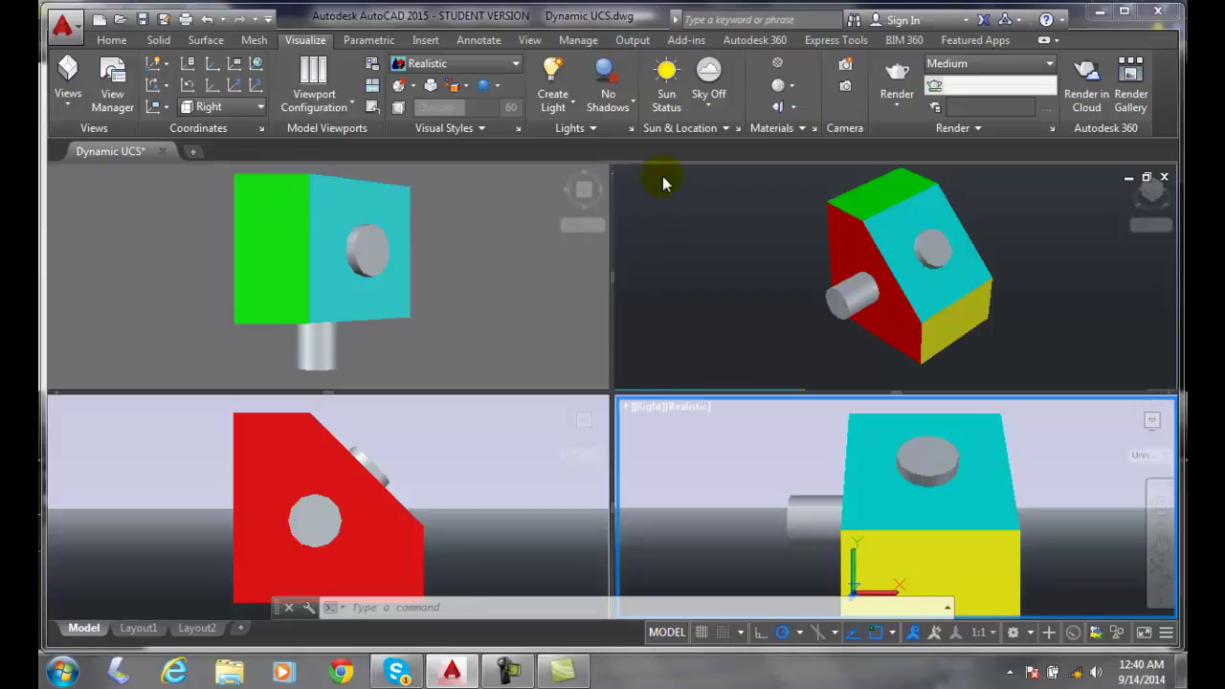
Step: Open the Viewports dialog from the lower-right viewport's configuration list
click(627, 419)
mouse_move(703, 447)
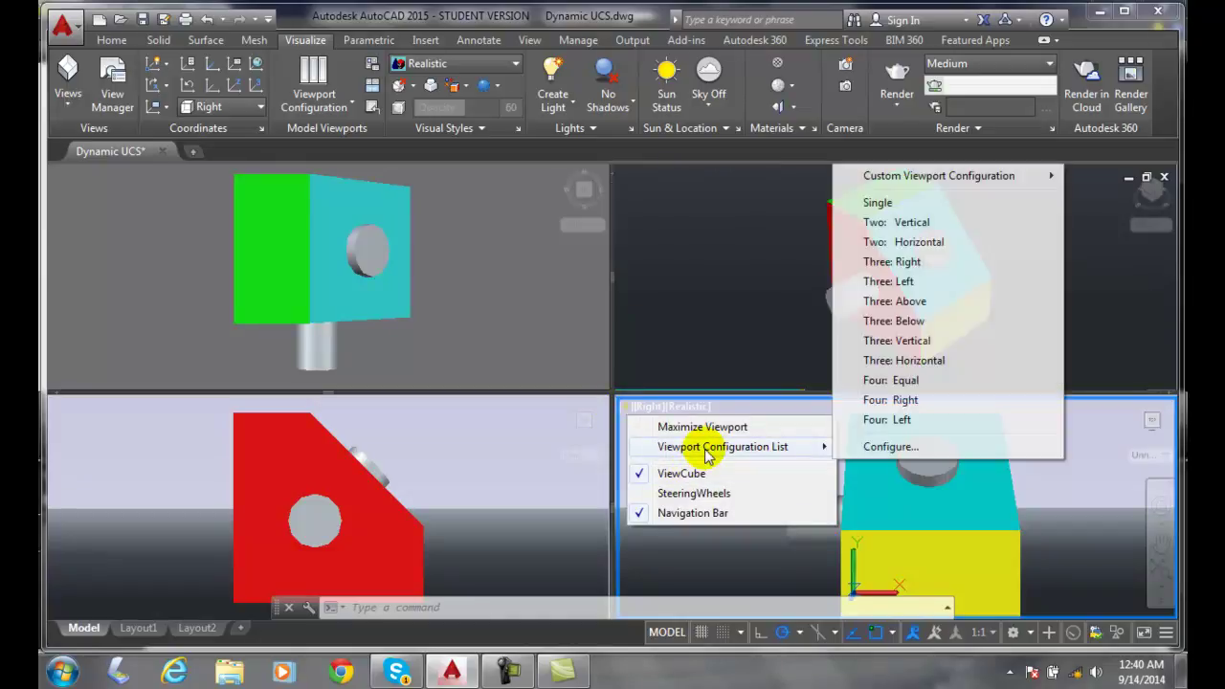
click(890, 446)
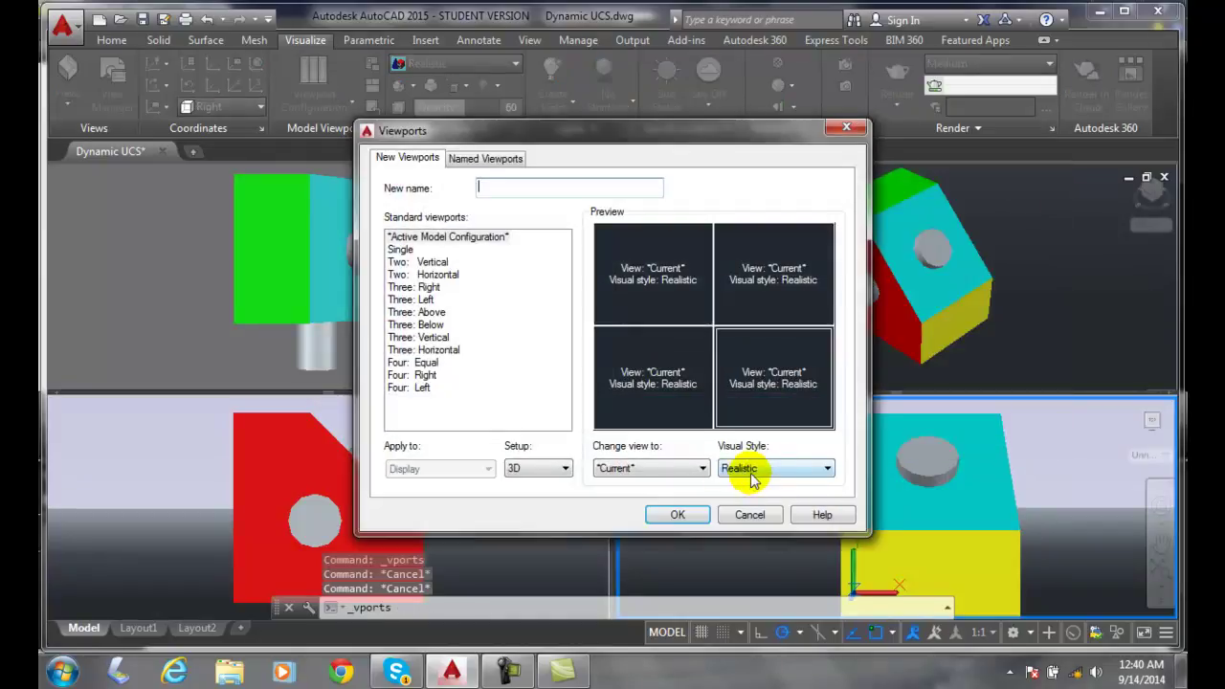